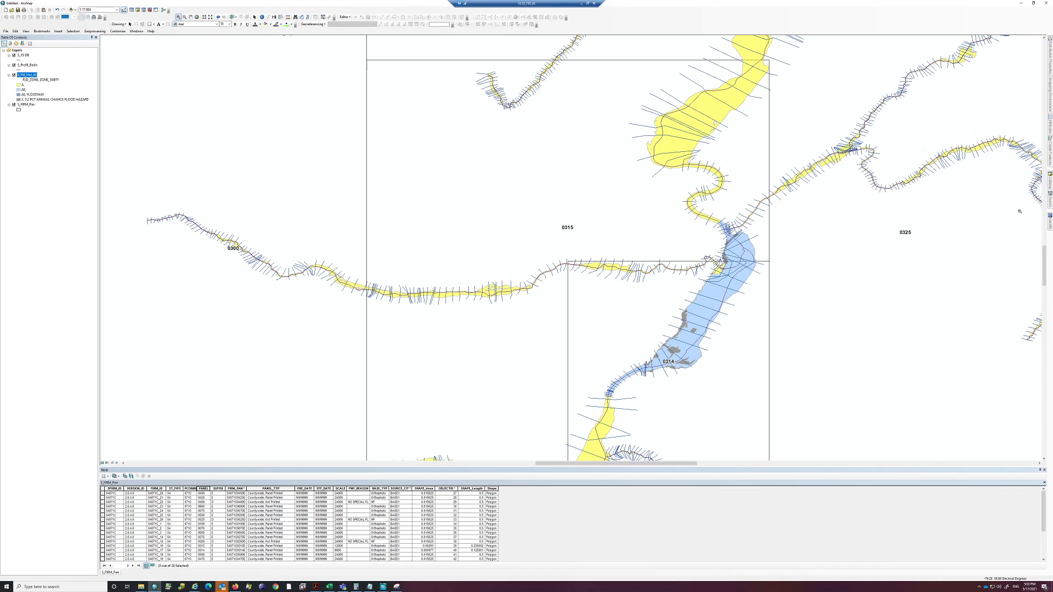
Open the attribute table of the S_XS cross-section layer
click(1050, 184)
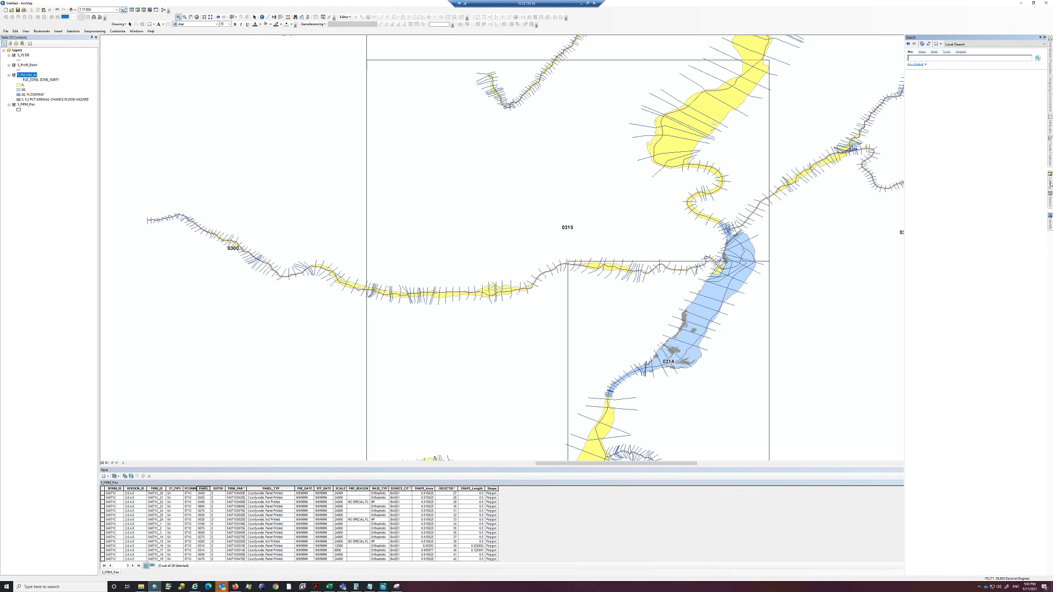
click(1050, 183)
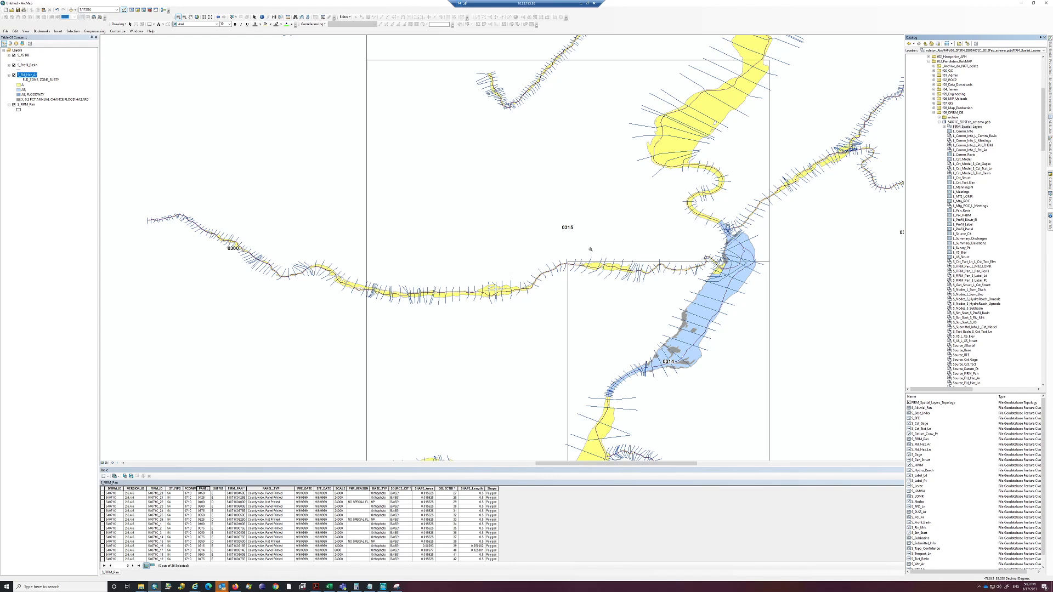
drag(673, 362, 614, 294)
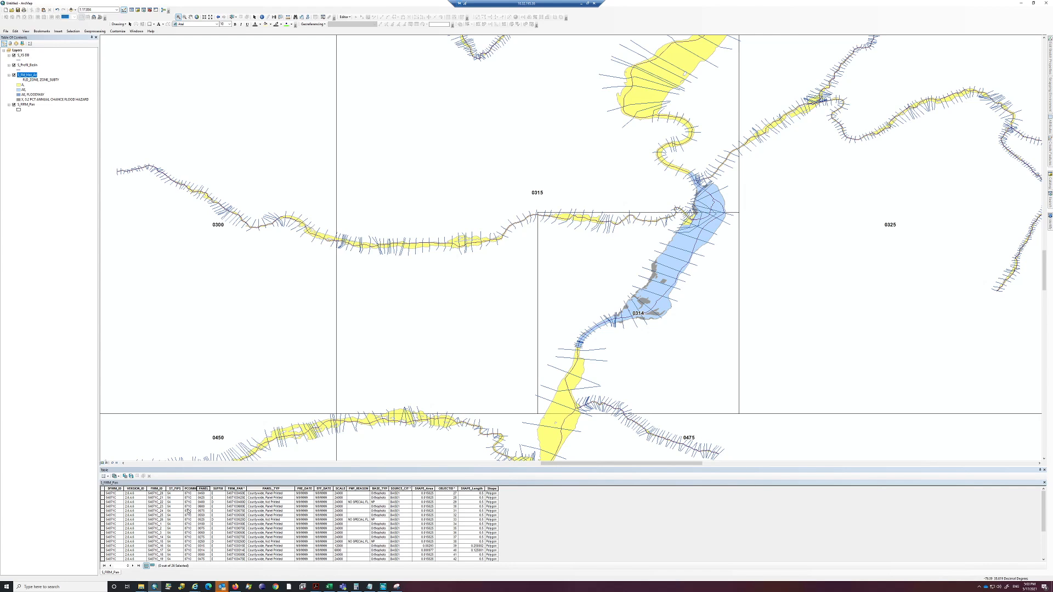
right_click(25, 55)
click(34, 69)
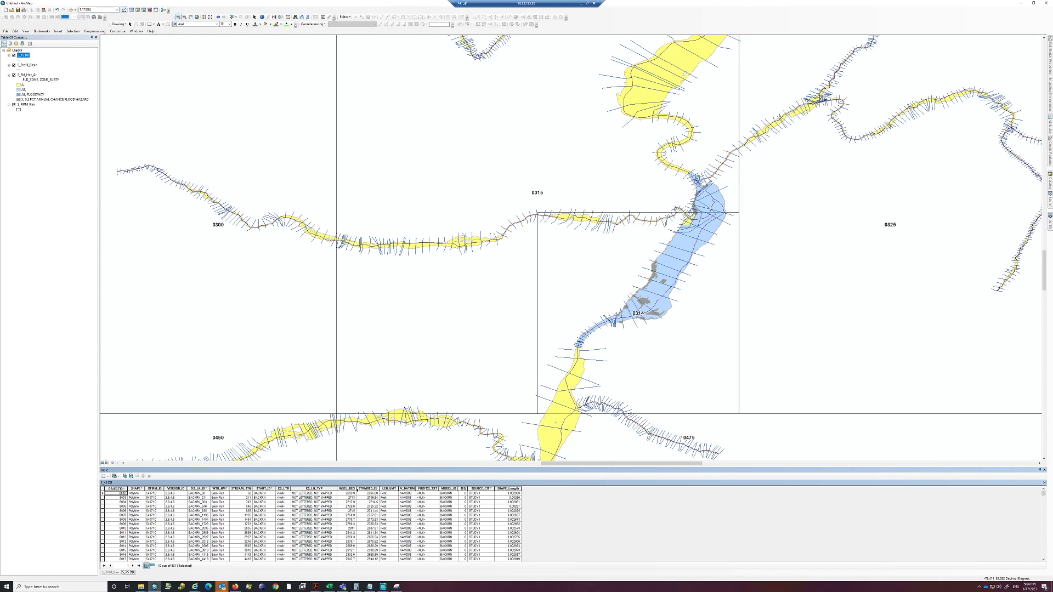
Widen the WSEL_REG column and highlight the XS_LN_TYP and WSEL_REG fields for review
drag(356, 488, 360, 489)
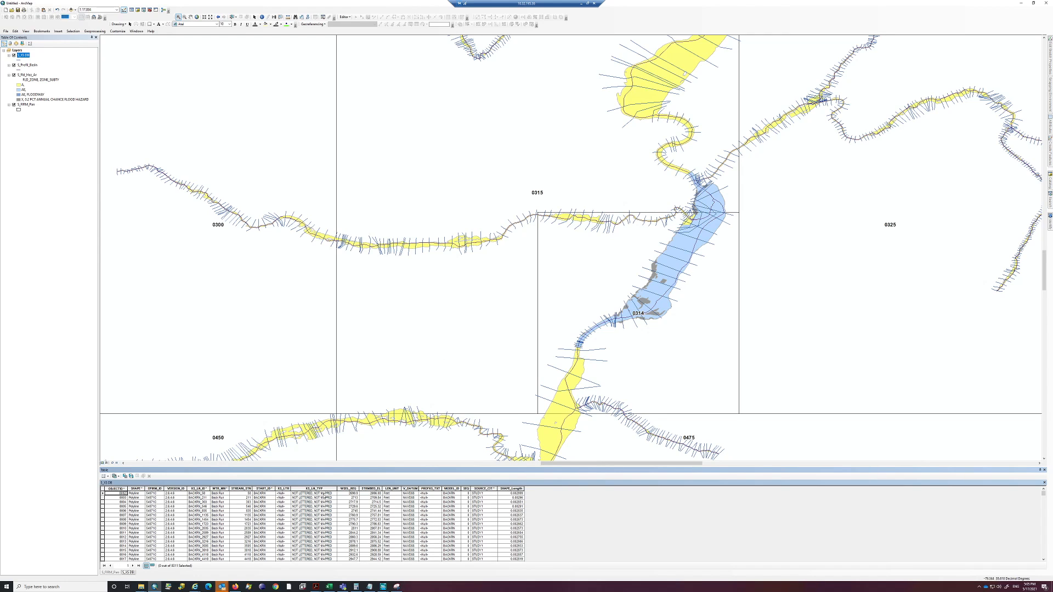
click(321, 488)
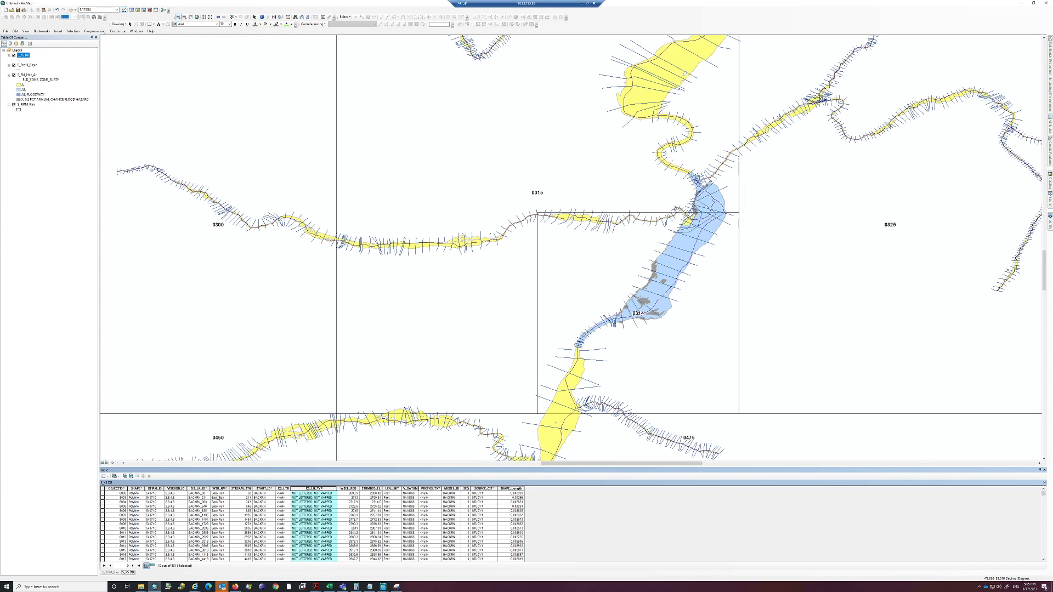
click(349, 488)
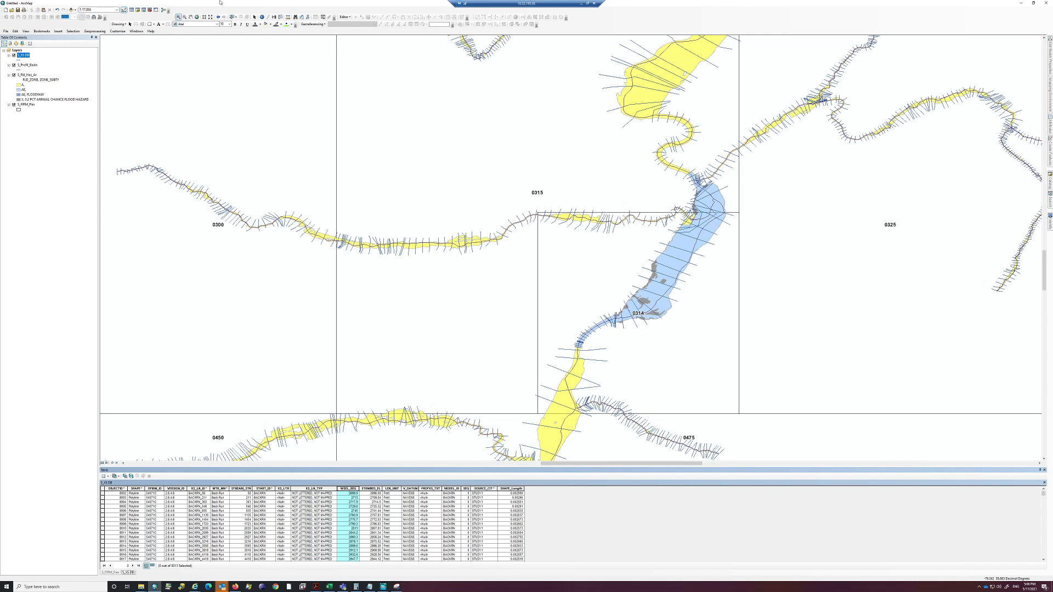
List the map layers by source and add the L_XS_Elev table from the flood map geodatabase
click(262, 17)
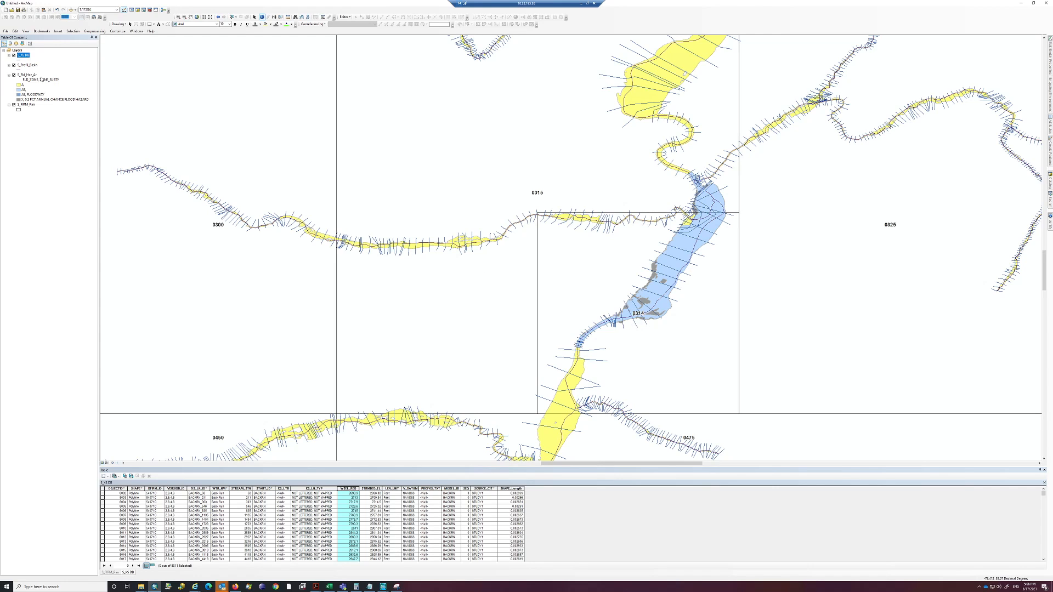
click(9, 43)
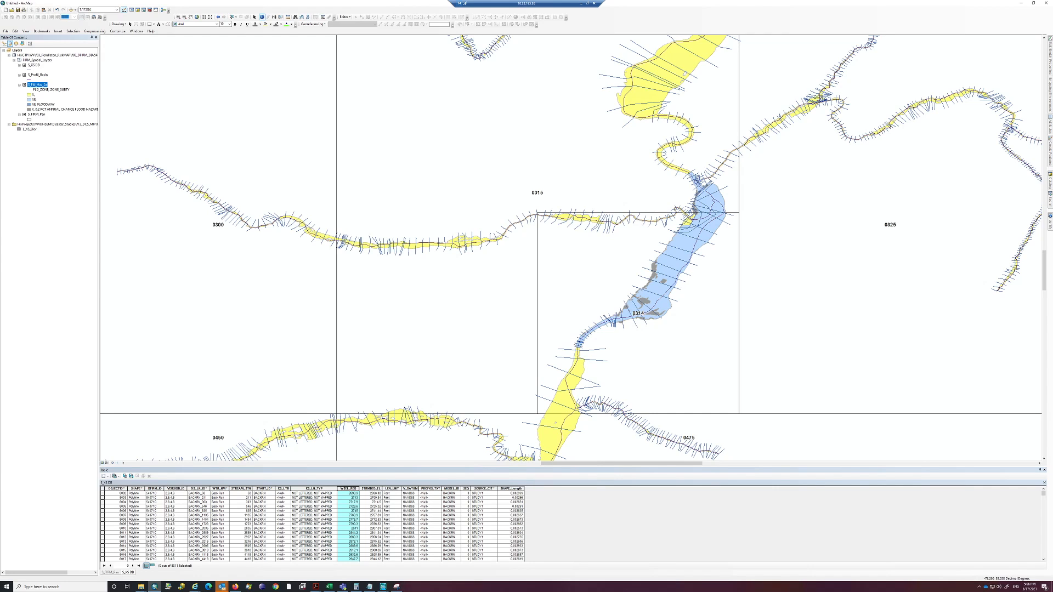
mouse_move(1050, 181)
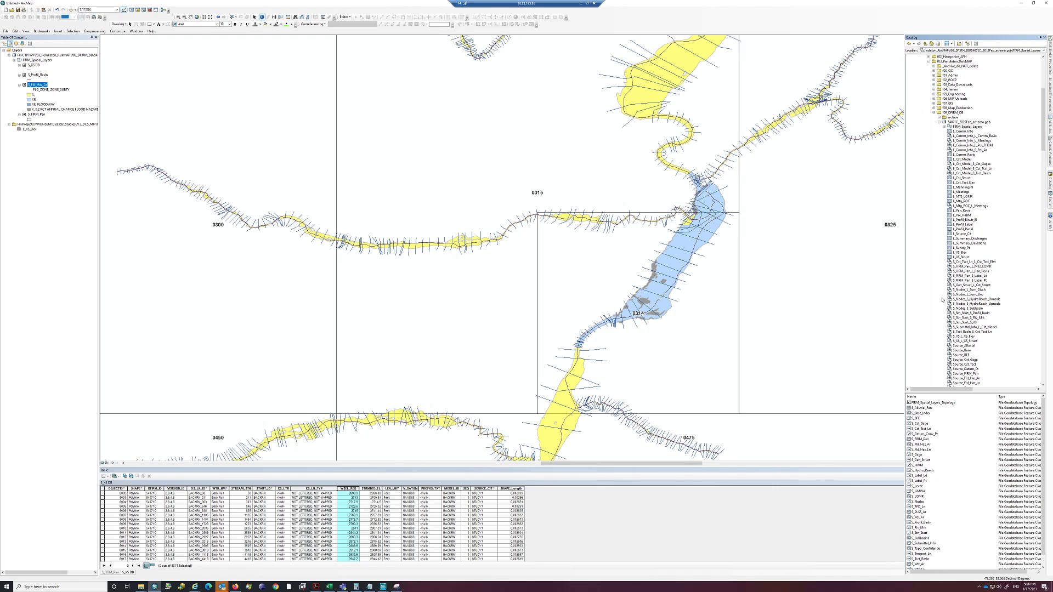
scroll(968, 459, down, 1)
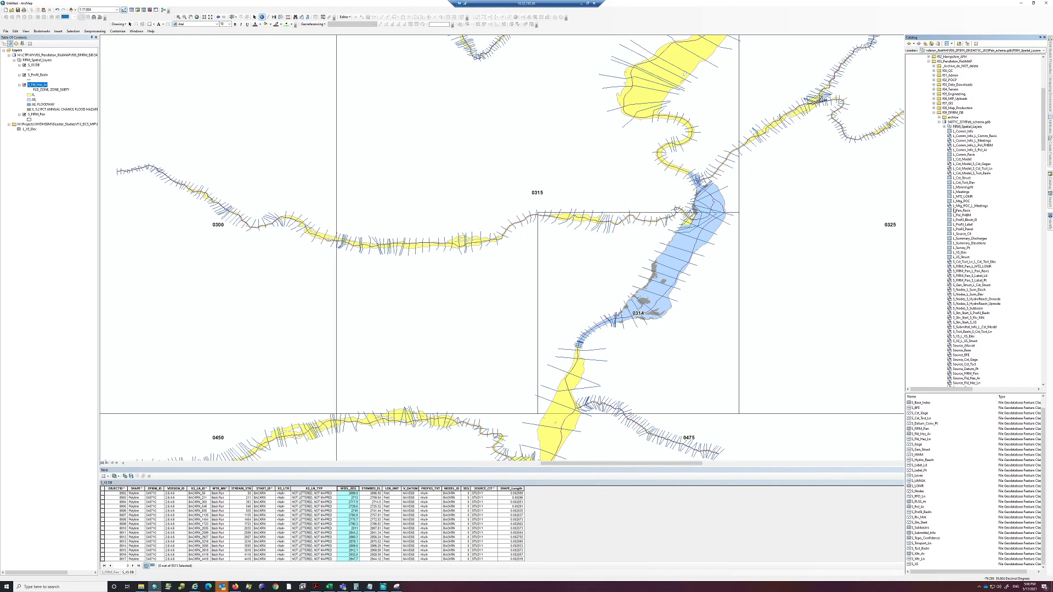
click(960, 253)
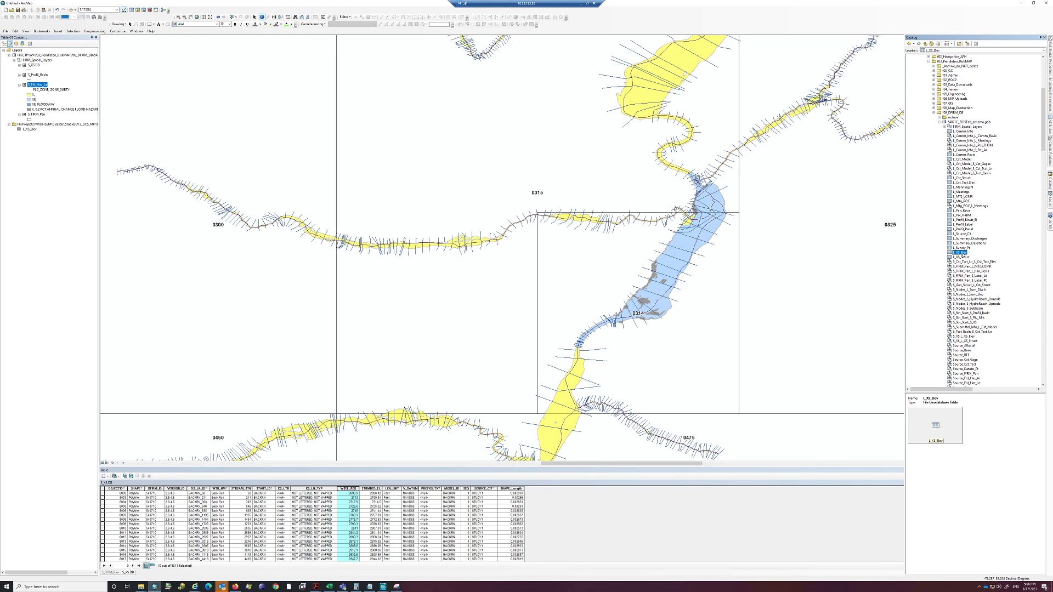
drag(960, 253, 82, 123)
Open the L_XS_Elev table and look through its cross-section elevation records
click(34, 125)
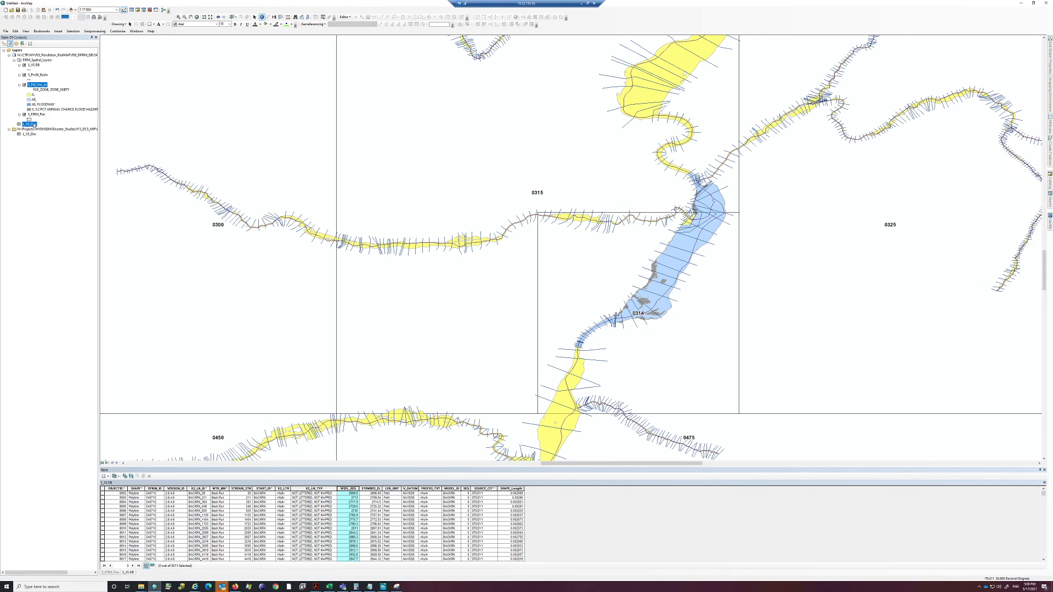
right_click(34, 125)
click(49, 137)
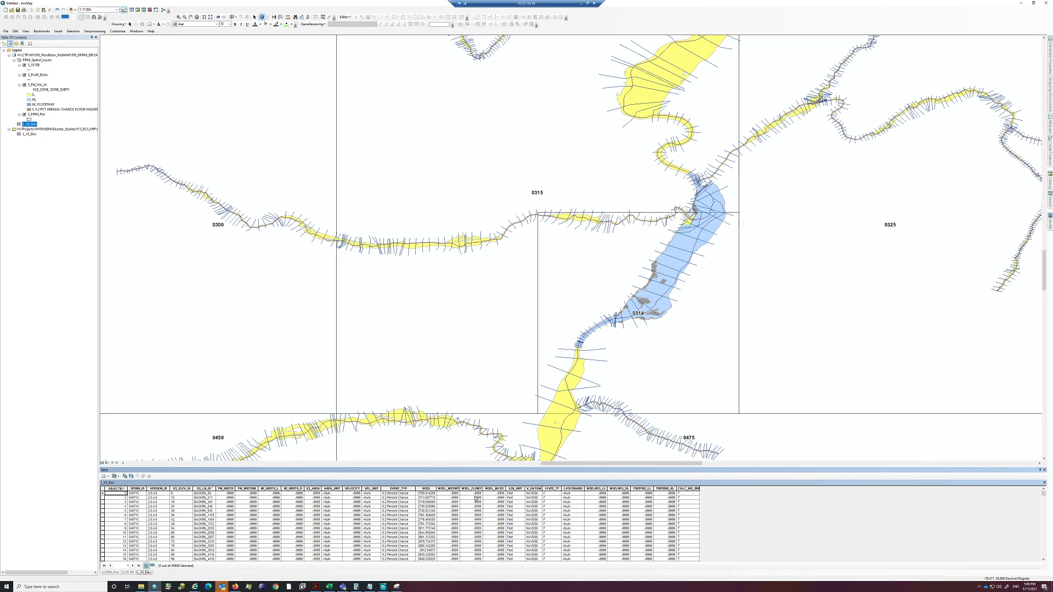
scroll(386, 506, down, 20)
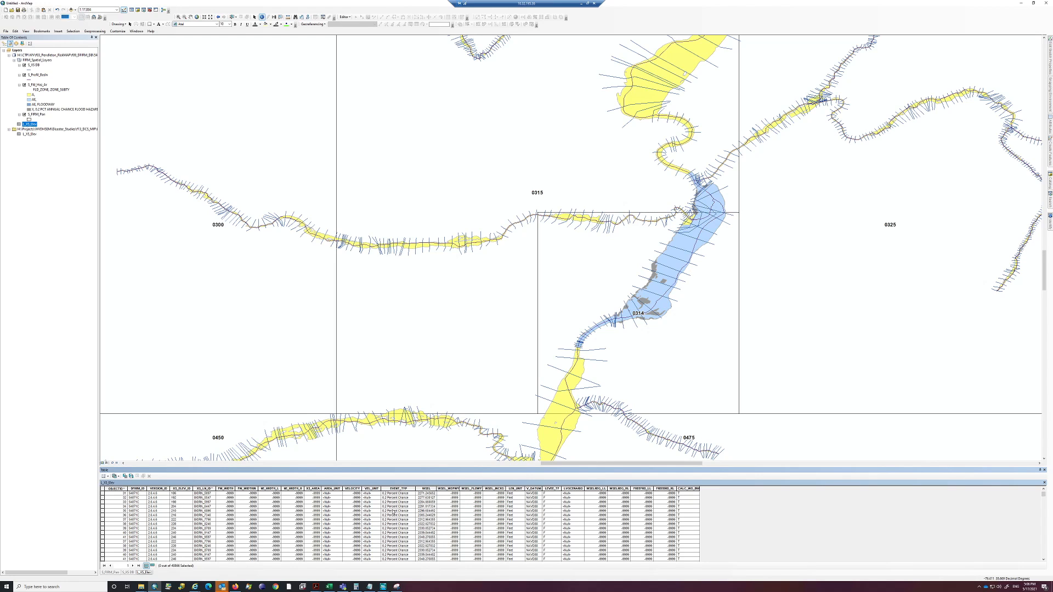
scroll(406, 516, down, 20)
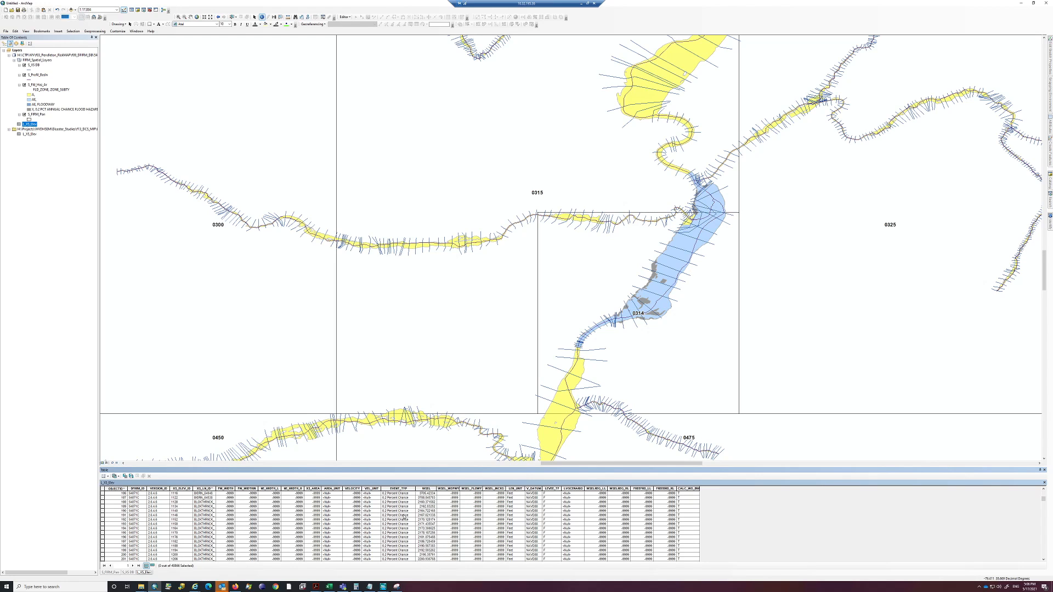
scroll(402, 517, down, 13)
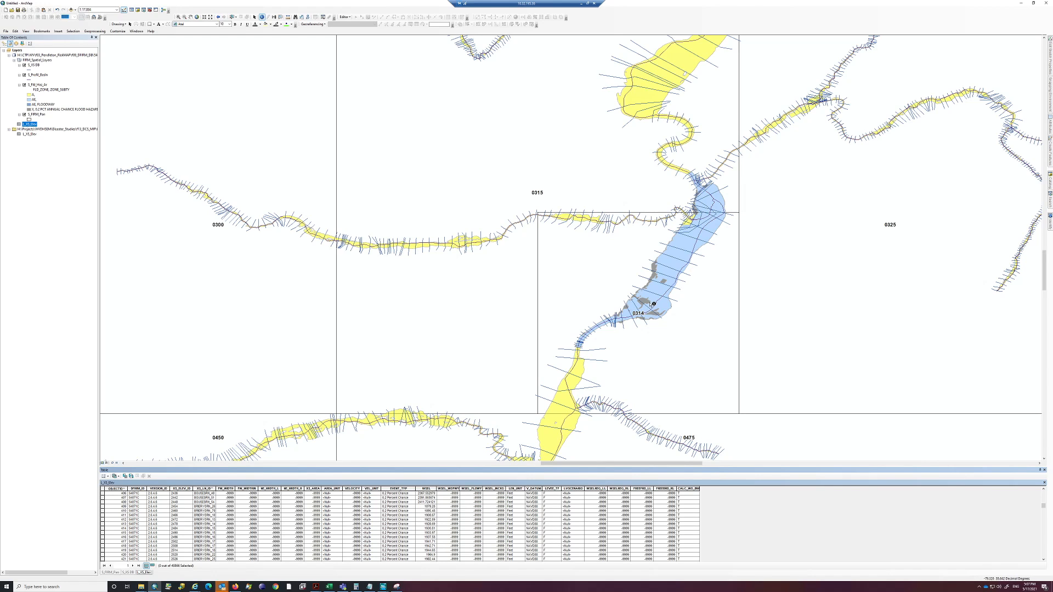
Identify a cross section in the blue floodplain near panel 0314 and check EVENT_TYP and WSEL of its first related L_XS_Elev record
click(676, 301)
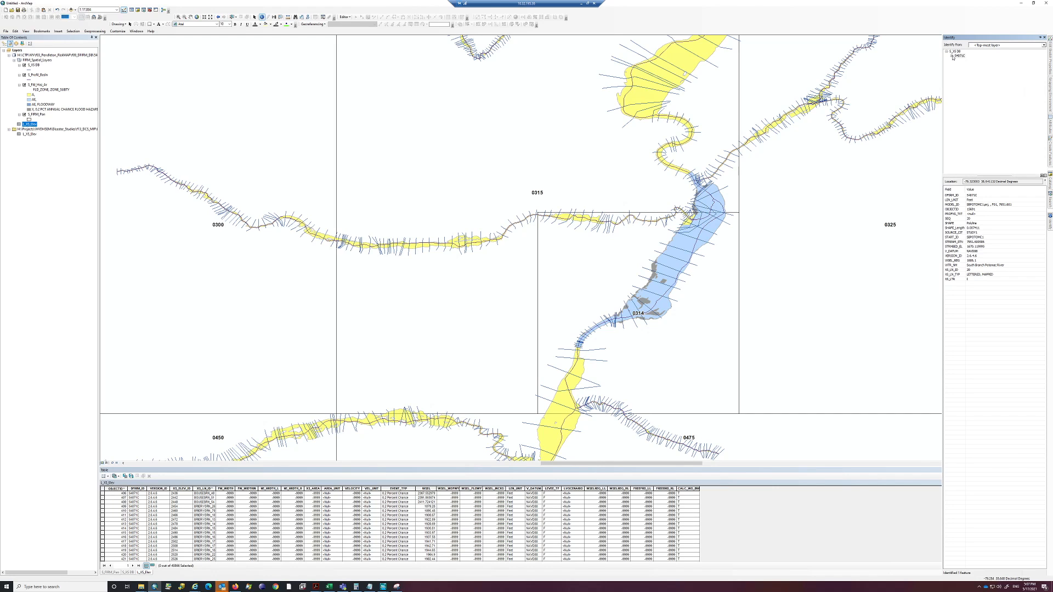
click(952, 56)
click(957, 64)
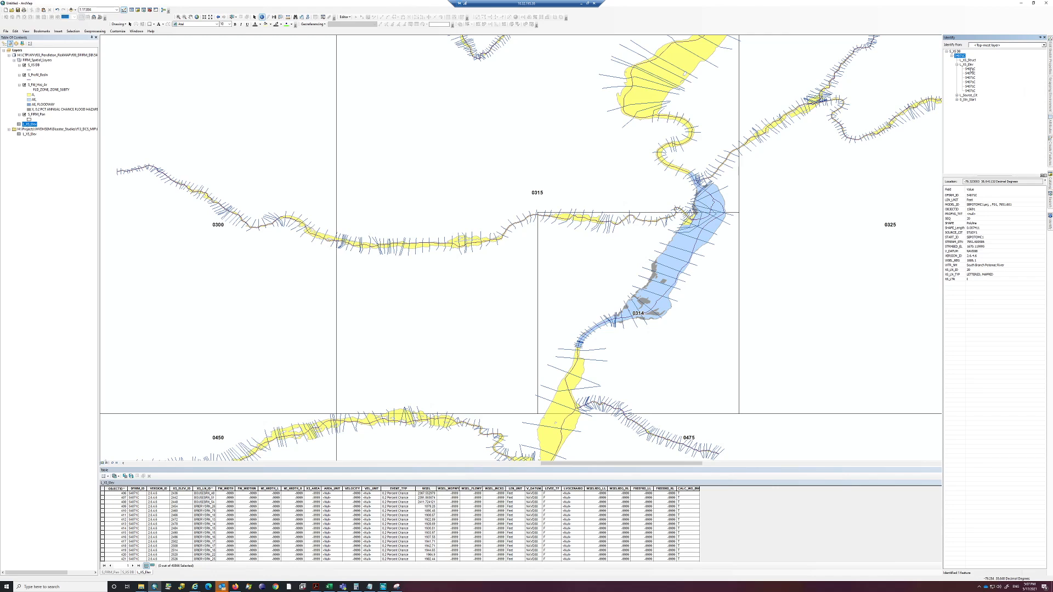
click(970, 69)
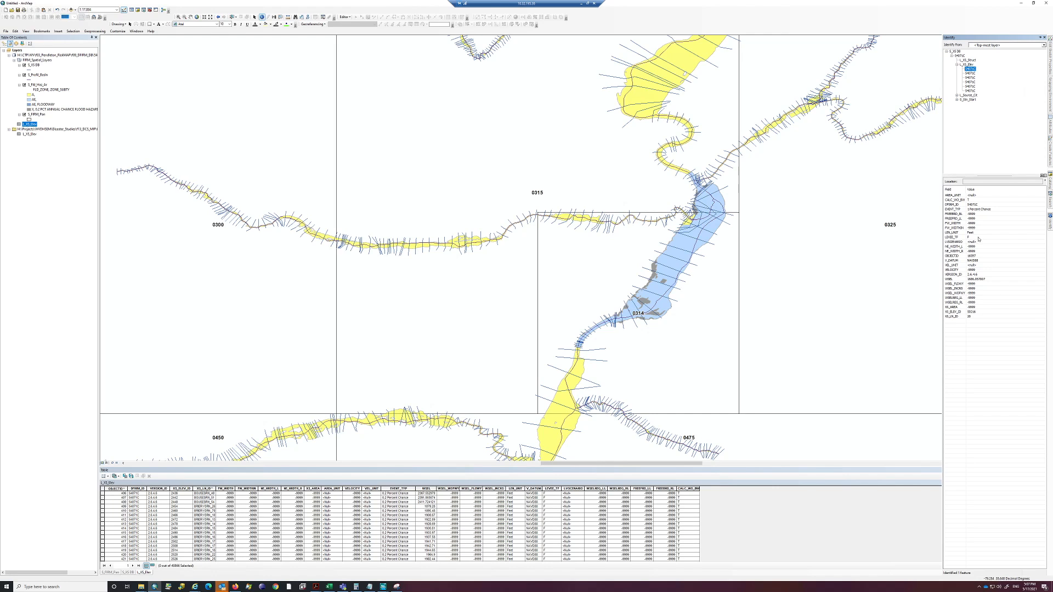
click(979, 211)
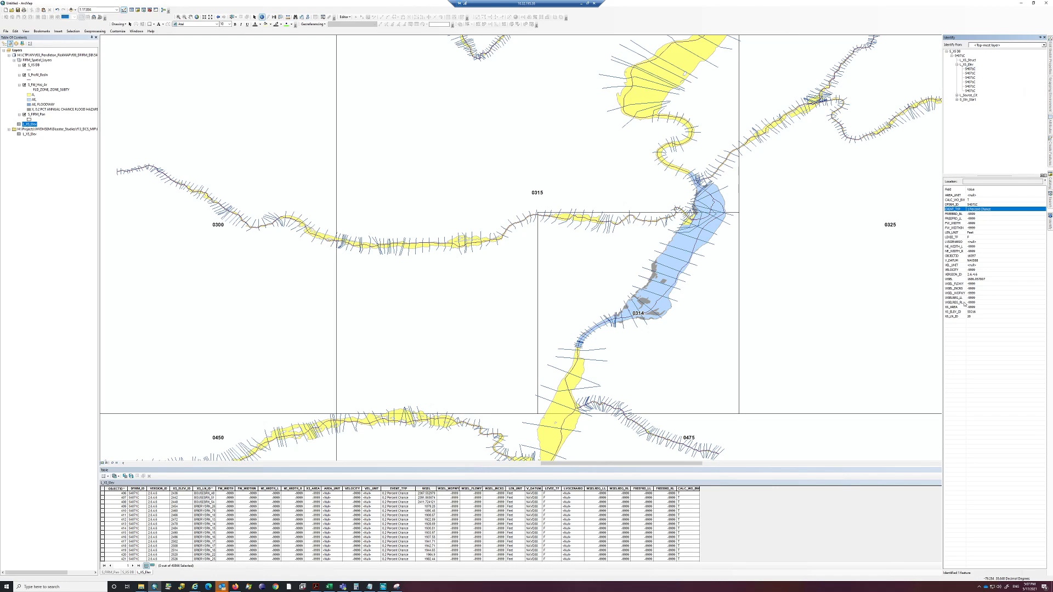
click(982, 279)
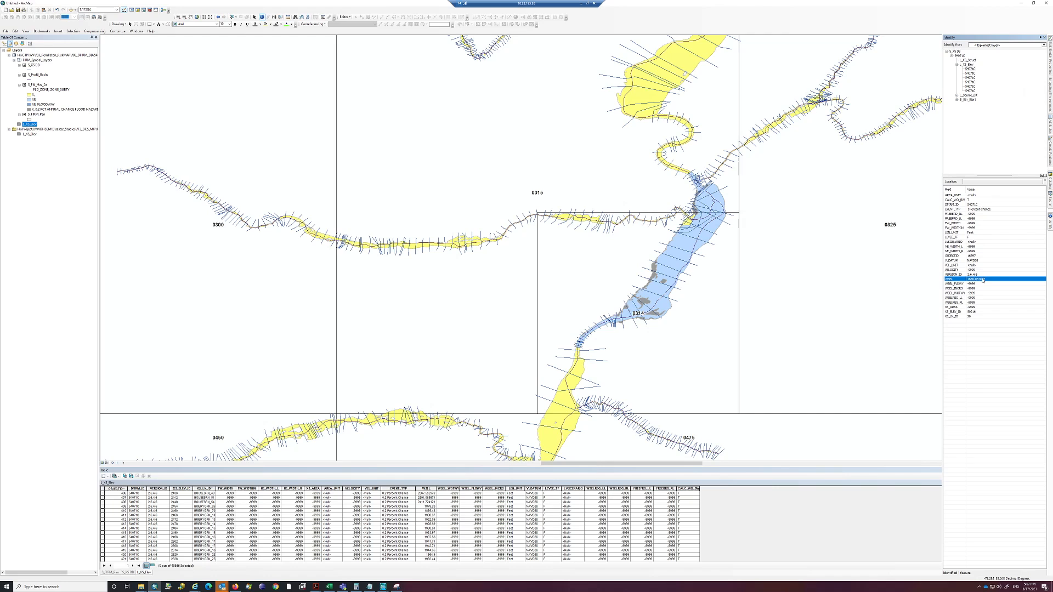
Check EVENT_TYP and WSEL in the second and third L_XS_Elev records related to the identified cross section
click(970, 73)
click(982, 211)
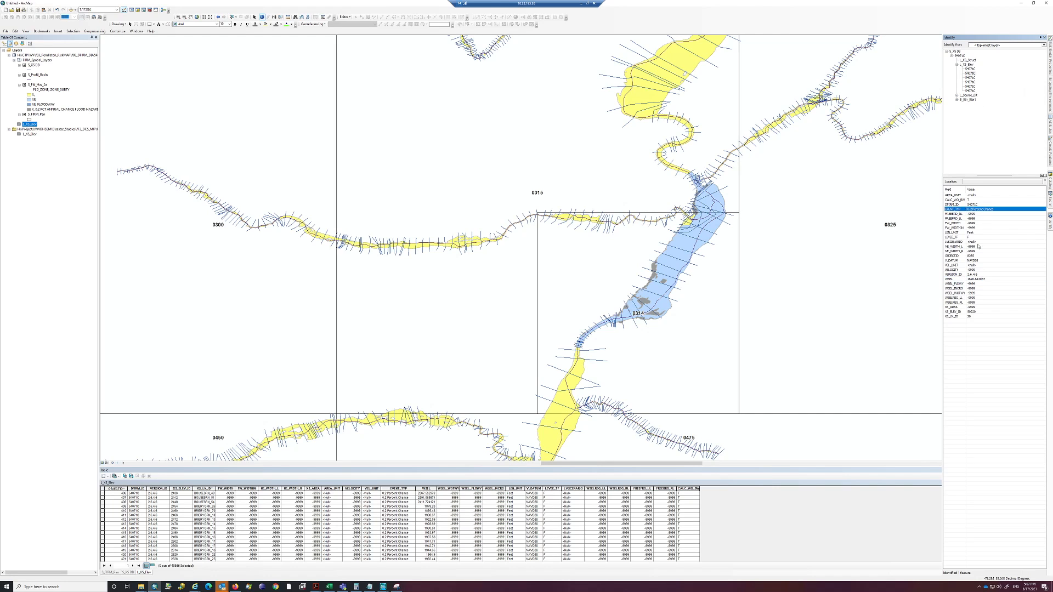
click(980, 279)
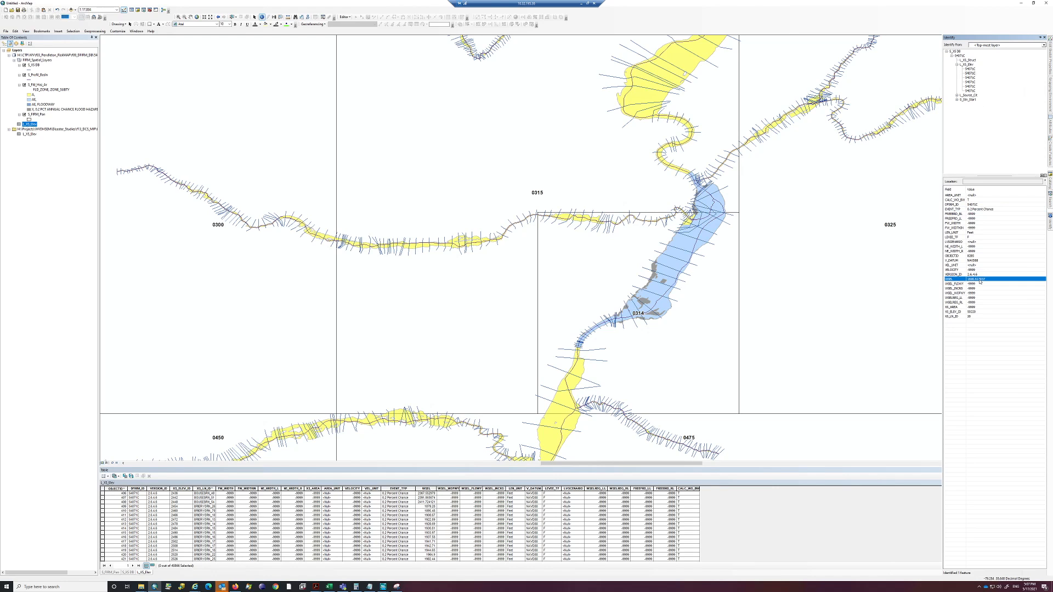
click(970, 77)
click(978, 210)
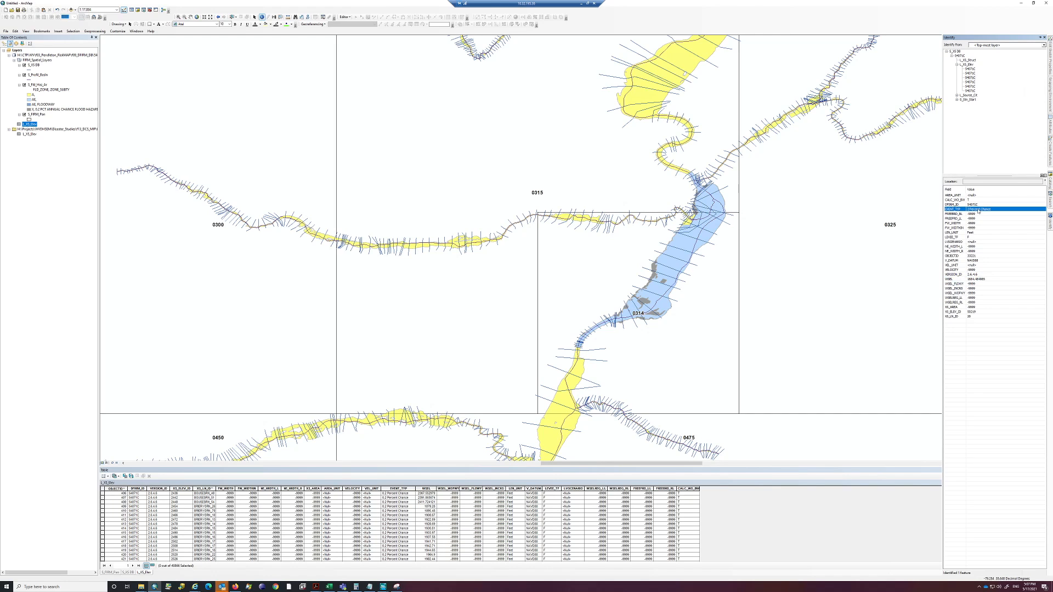
click(979, 280)
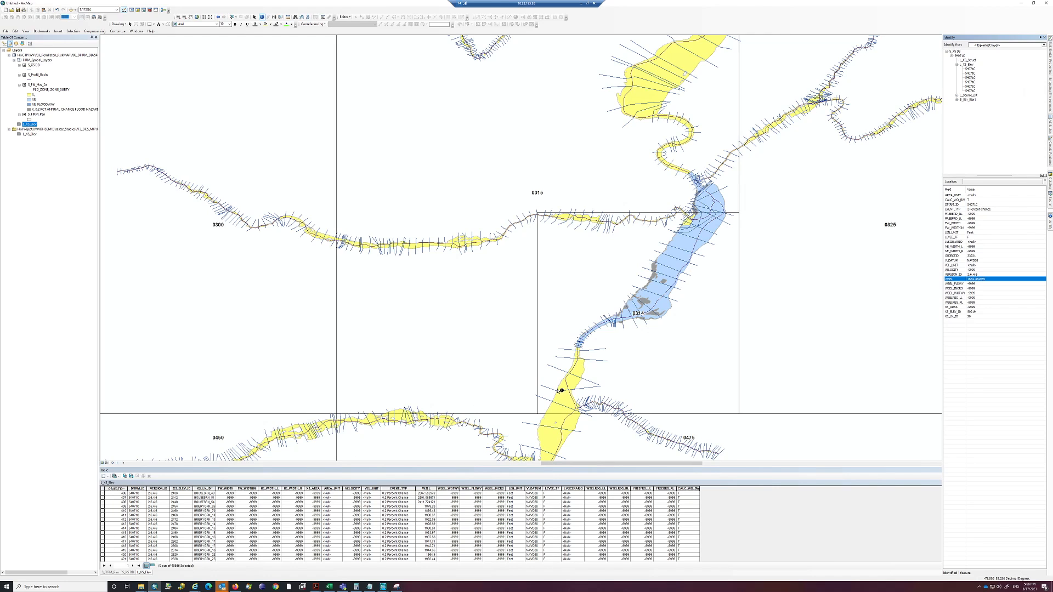
Identify another cross section just downstream near panel 0314 and get its XS_LN_ID value
click(646, 322)
click(639, 332)
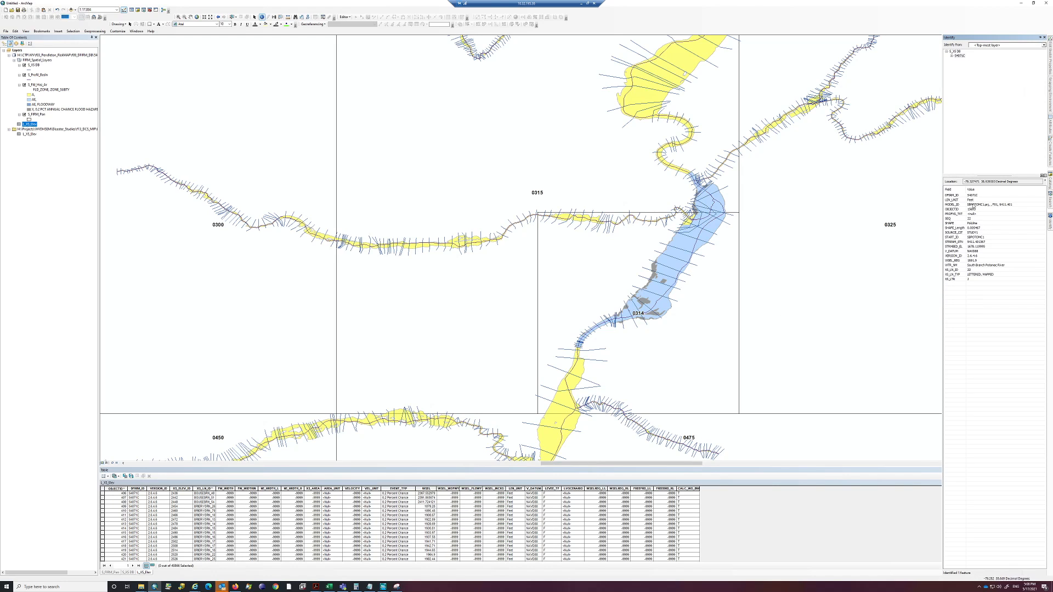
click(973, 269)
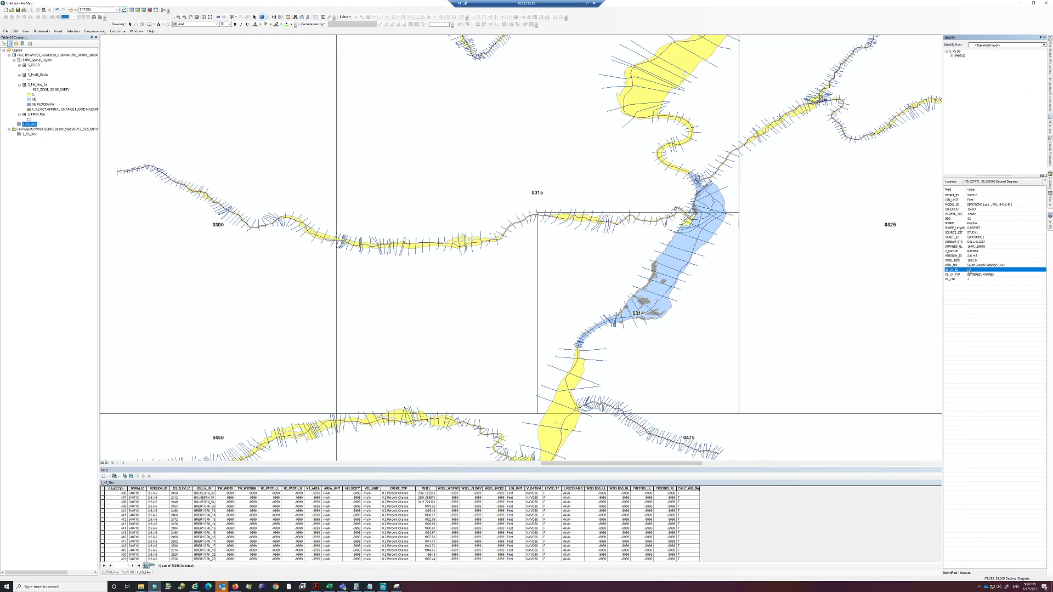
right_click(969, 271)
click(978, 273)
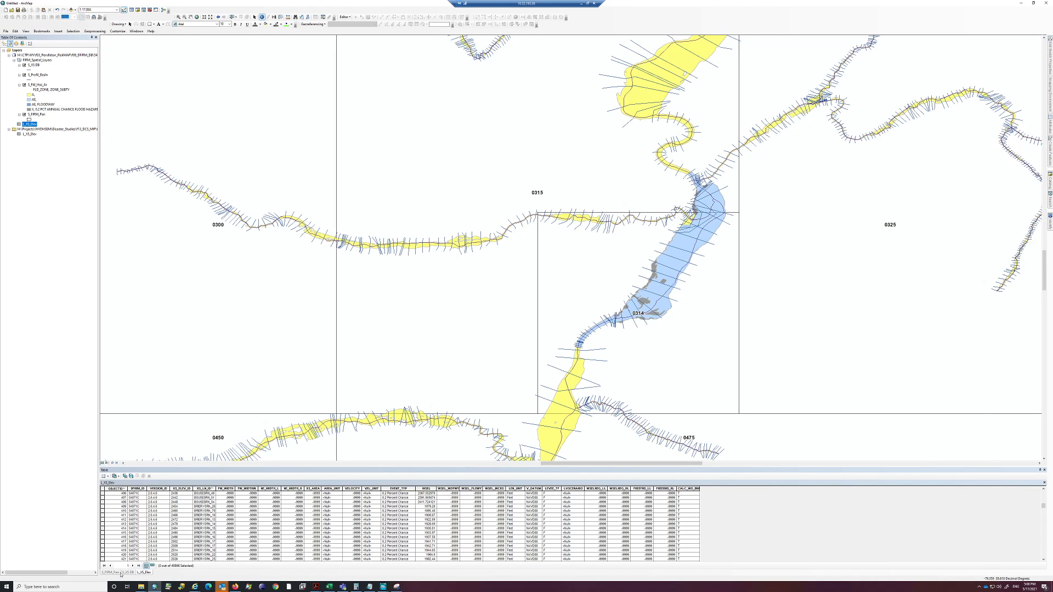
Select the L_XS_Elev records where XS_LN_ID = 22 and show only the selected records
right_click(33, 125)
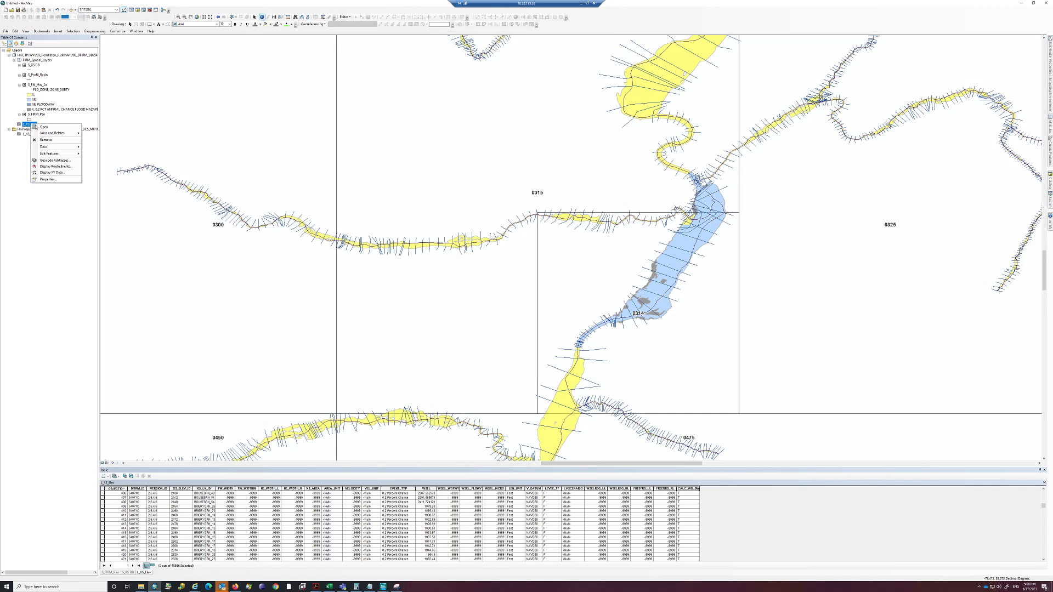
click(37, 127)
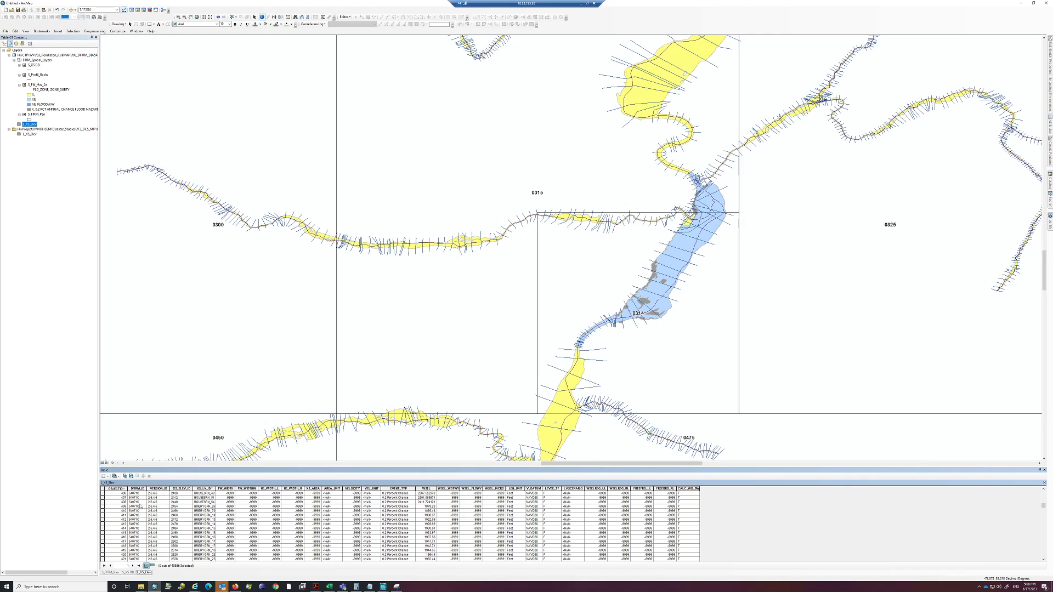
click(125, 476)
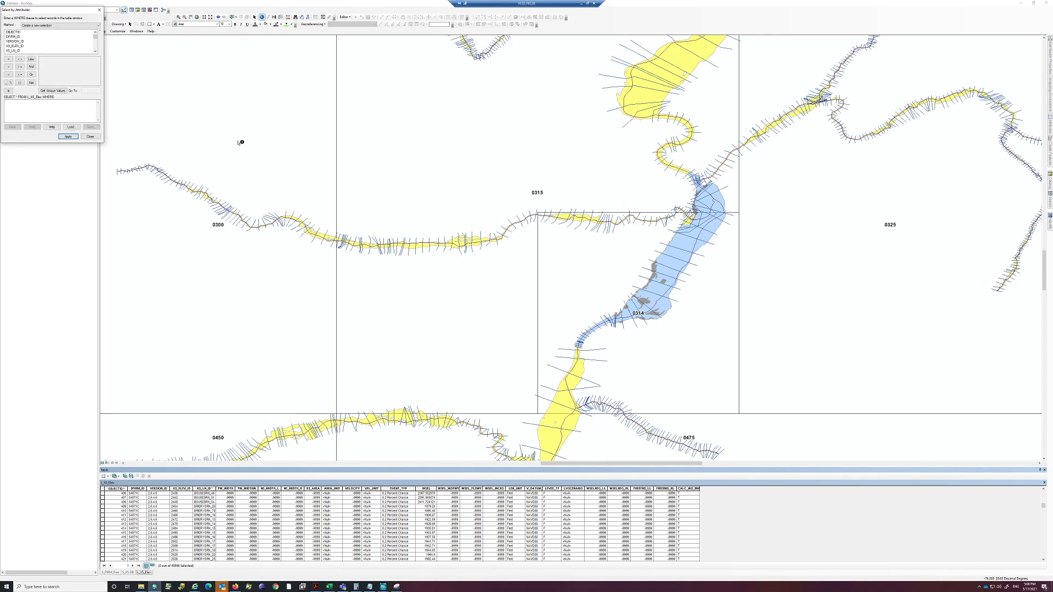
drag(69, 10, 498, 164)
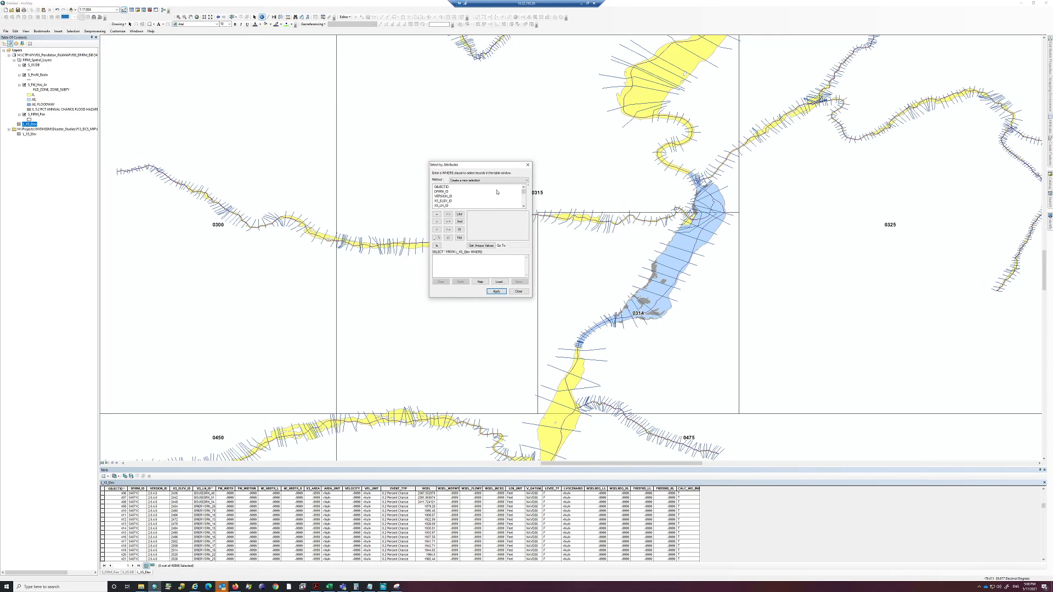
double_click(475, 205)
text(= 22)
key(Return)
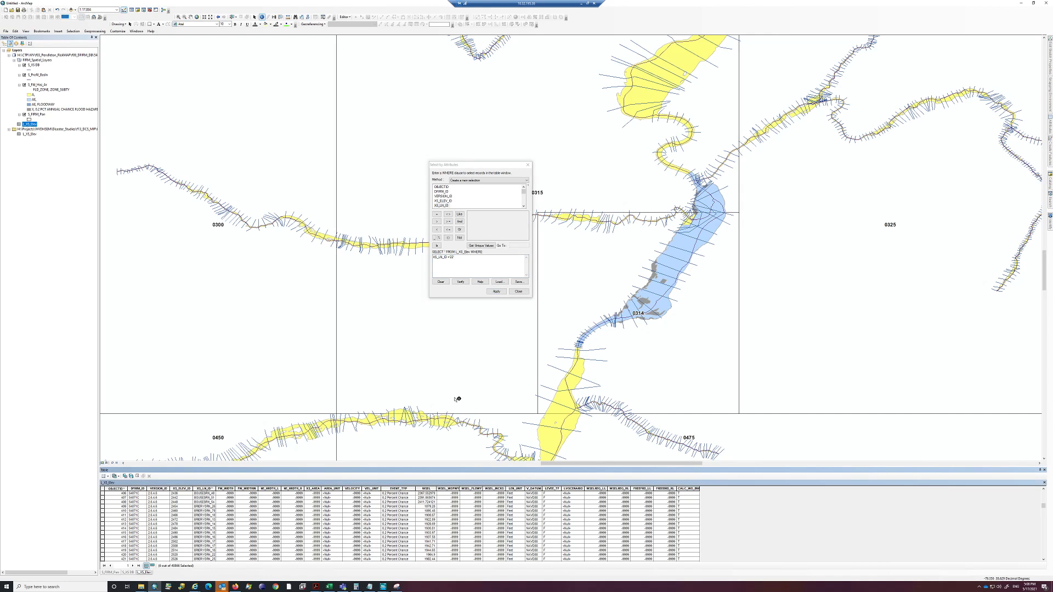
click(153, 566)
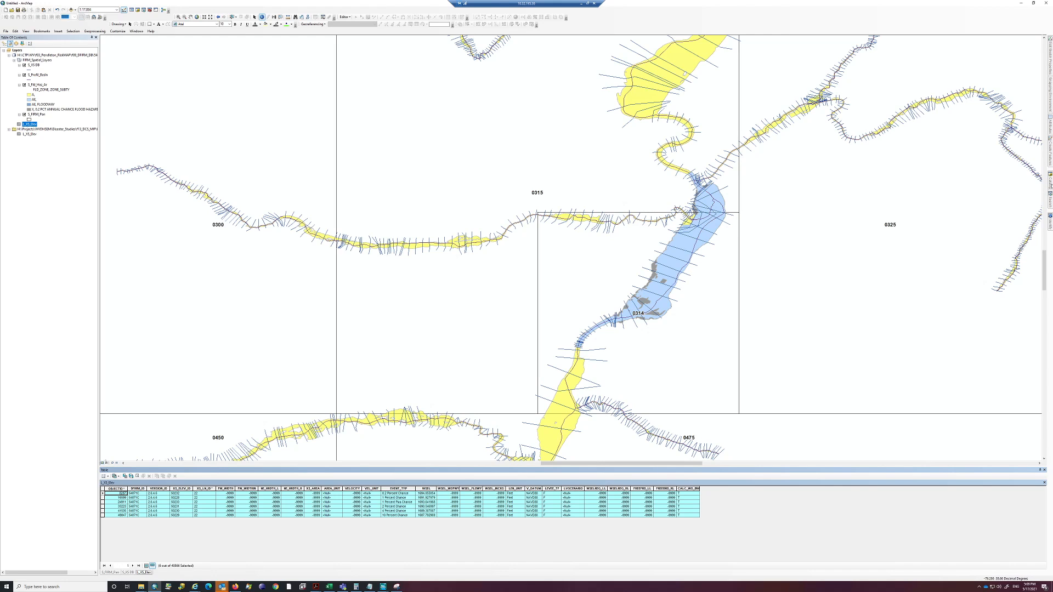
Collapse the flood map geodatabase in the catalog and bring up its options for creating a new item
click(1049, 181)
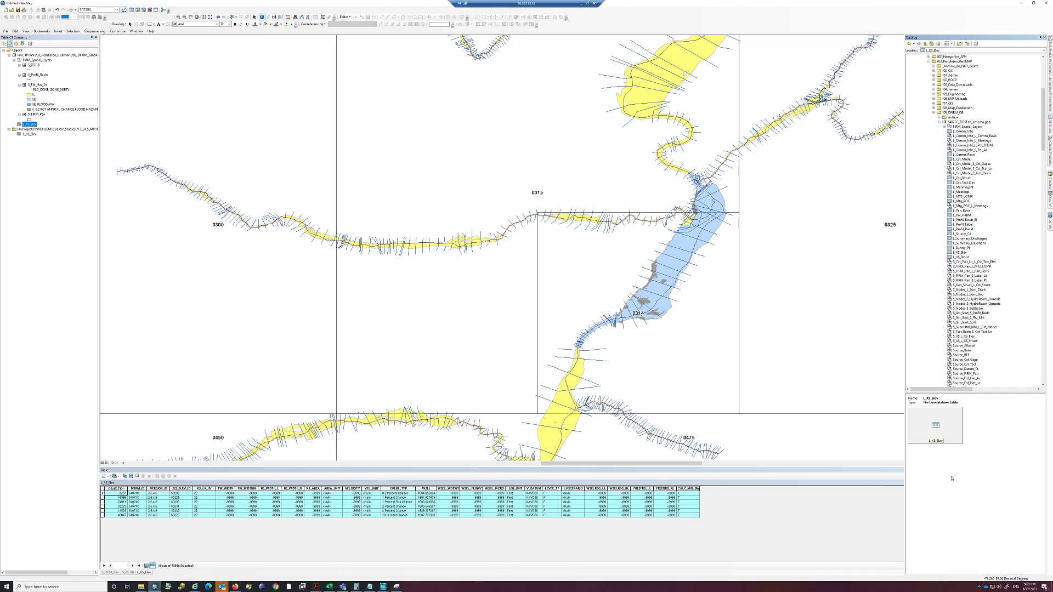
click(939, 121)
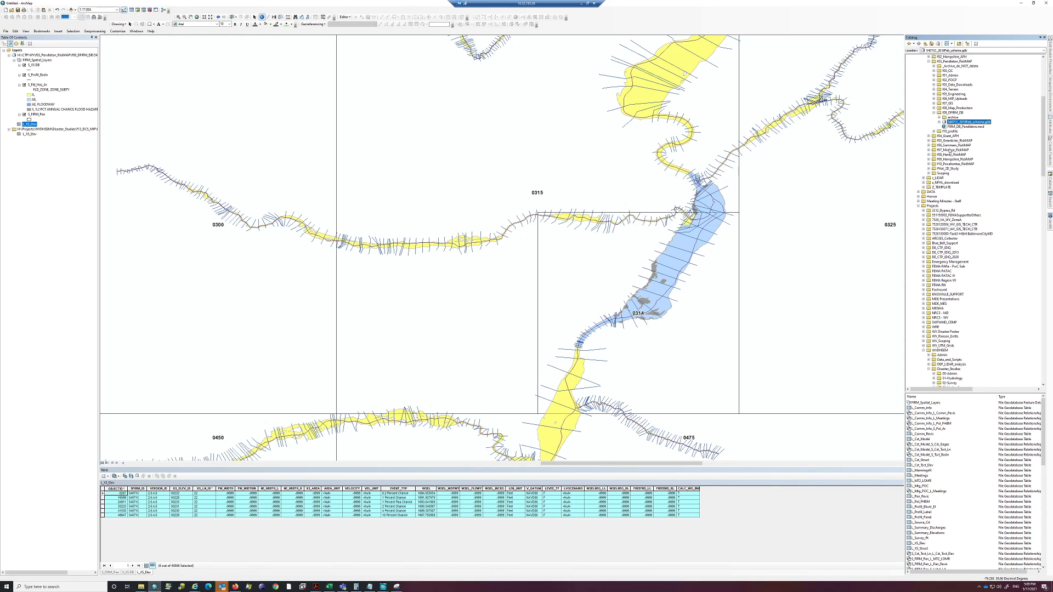
right_click(967, 123)
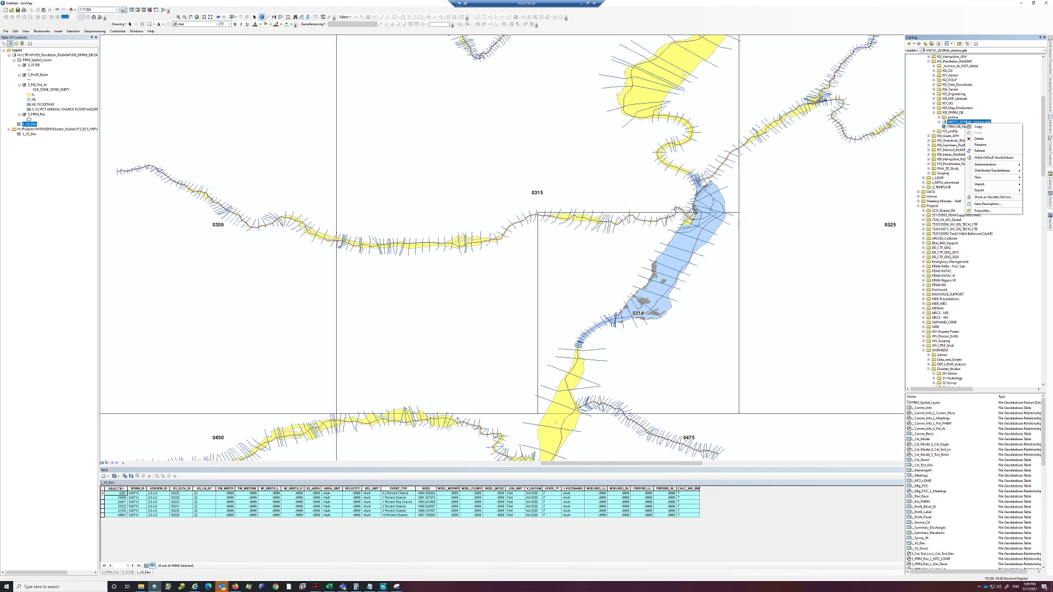
mouse_move(982, 177)
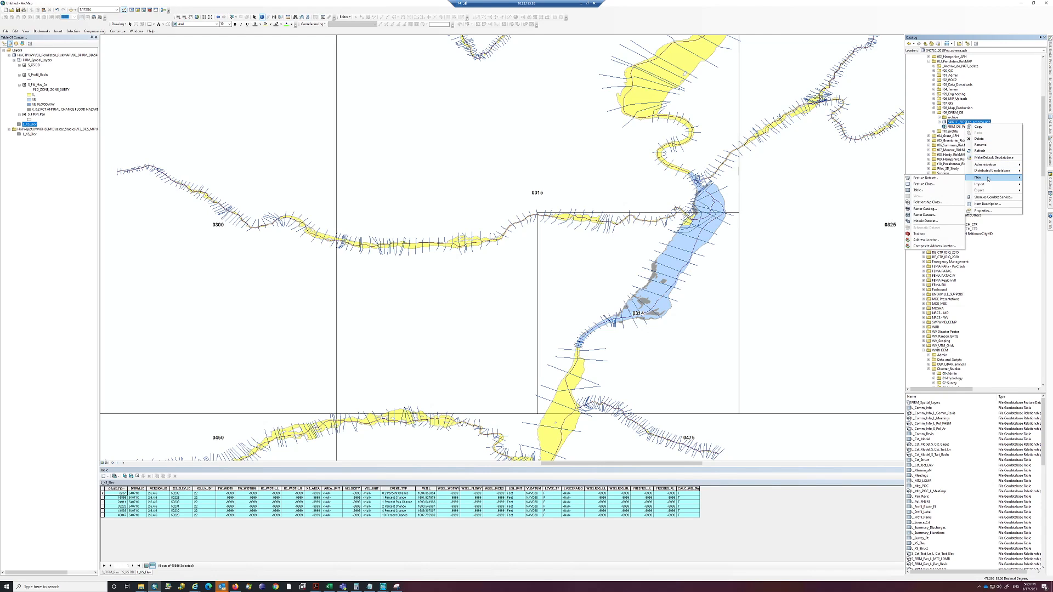